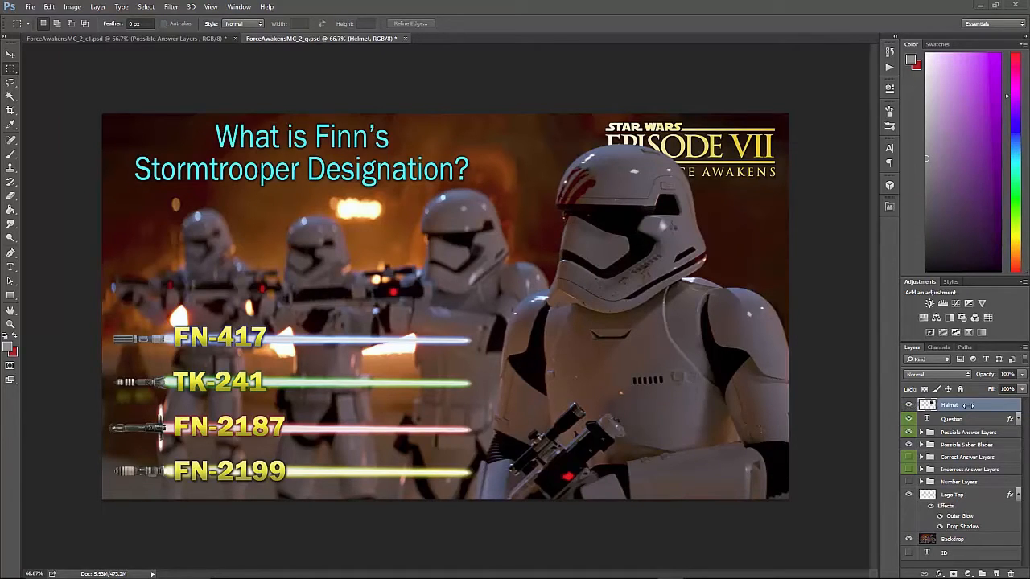
Hide the existing Helmet layer and open Helmet.psd from the Force Awaken Images folder.
click(909, 406)
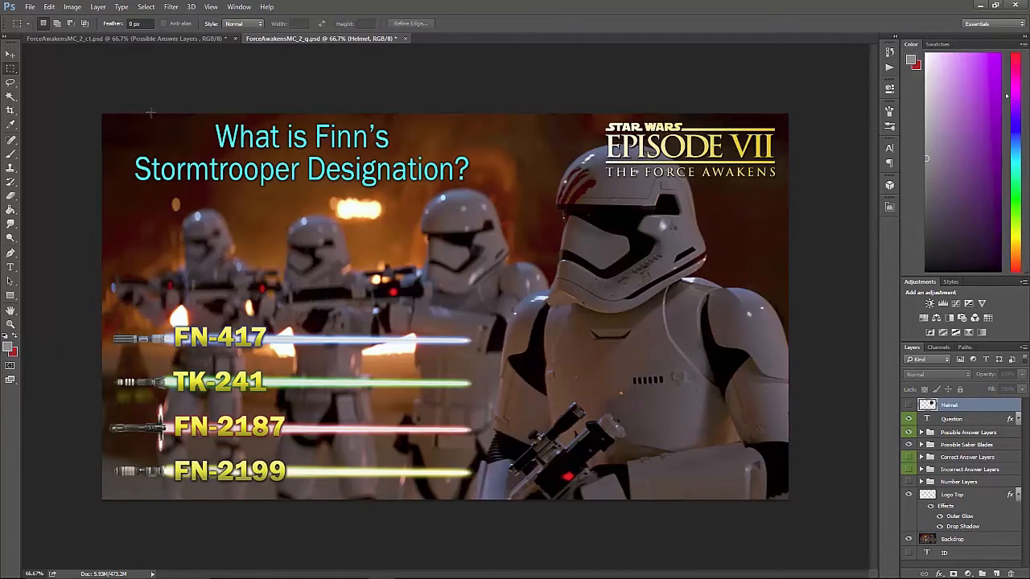
click(29, 7)
click(38, 30)
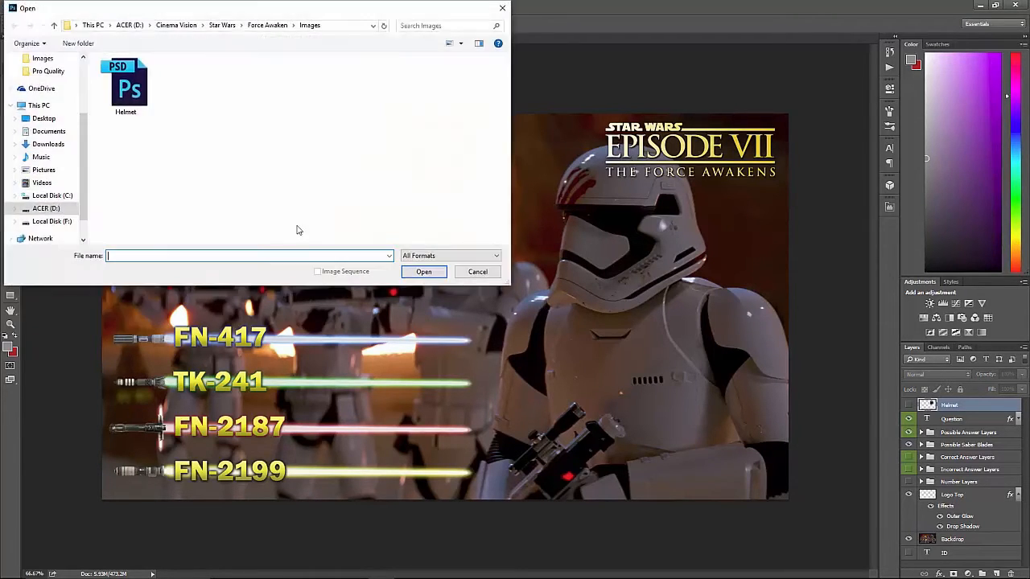
click(125, 85)
click(424, 271)
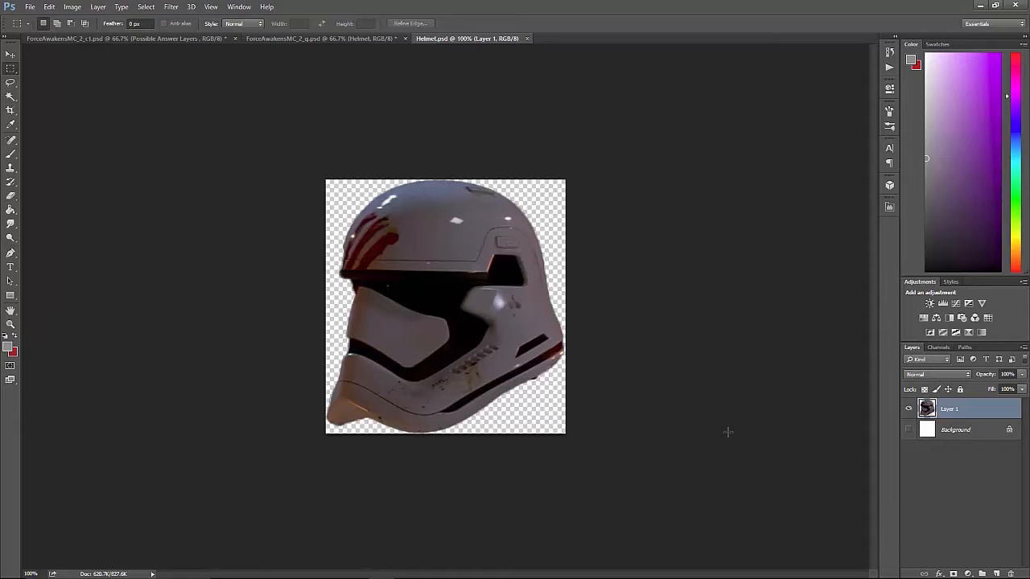
Copy the entire helmet image and paste it as a new layer into ForceAwakensMC_2_q.psd.
key(ctrl+a)
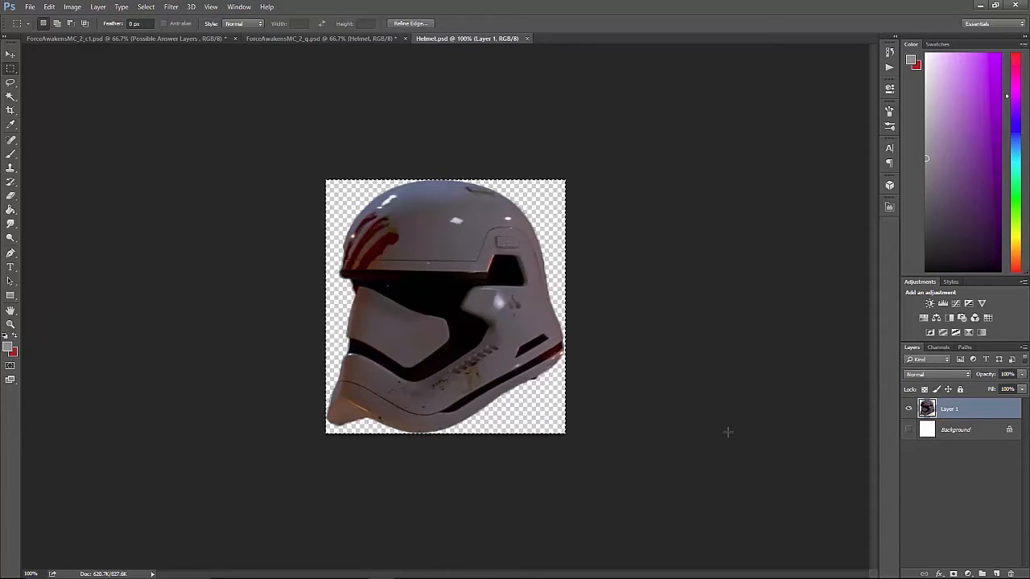
click(302, 38)
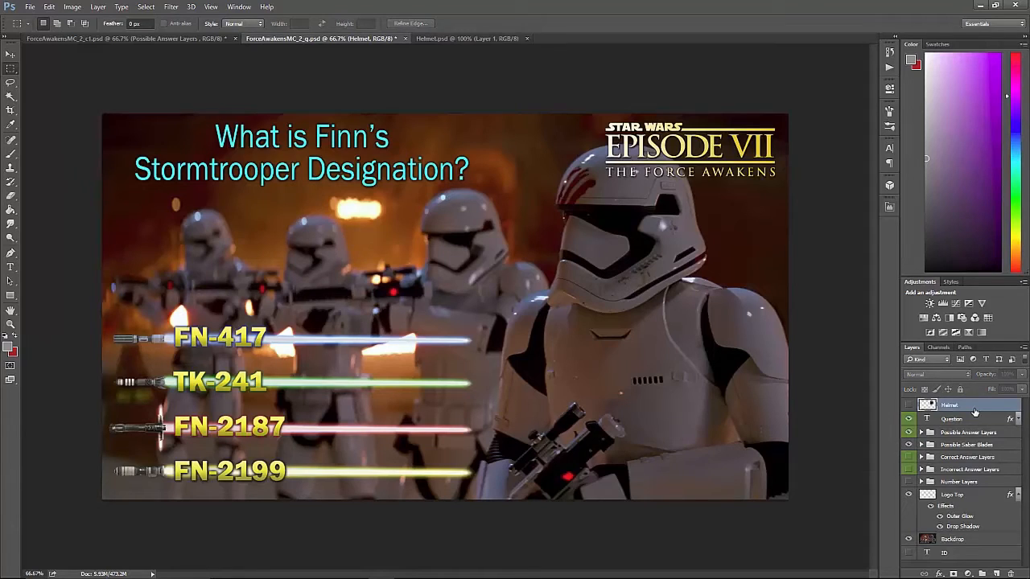
key(ctrl+v)
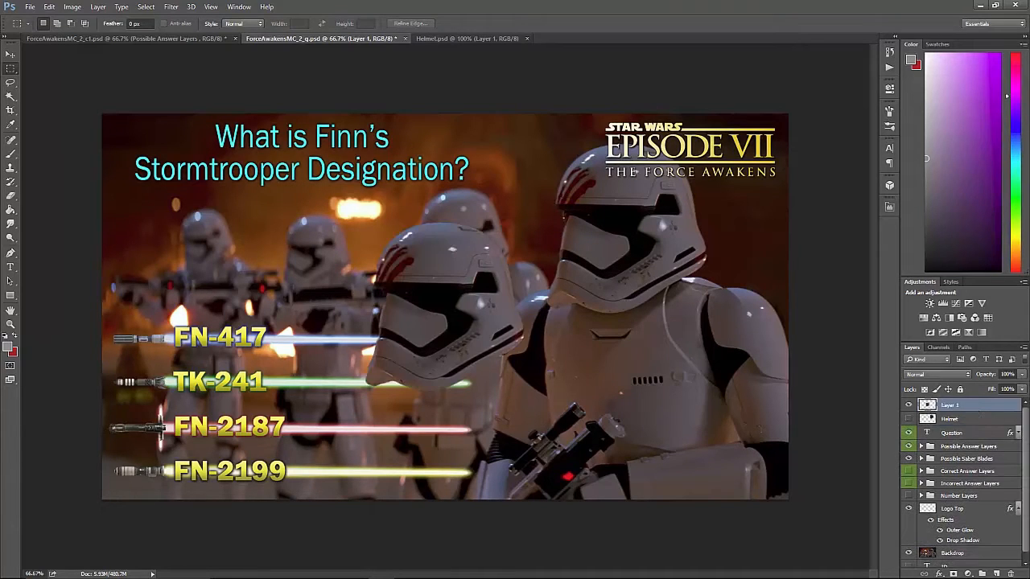
Move the pasted helmet onto the front stormtrooper's head and nudge it into exact alignment with the backdrop's helmet.
click(11, 54)
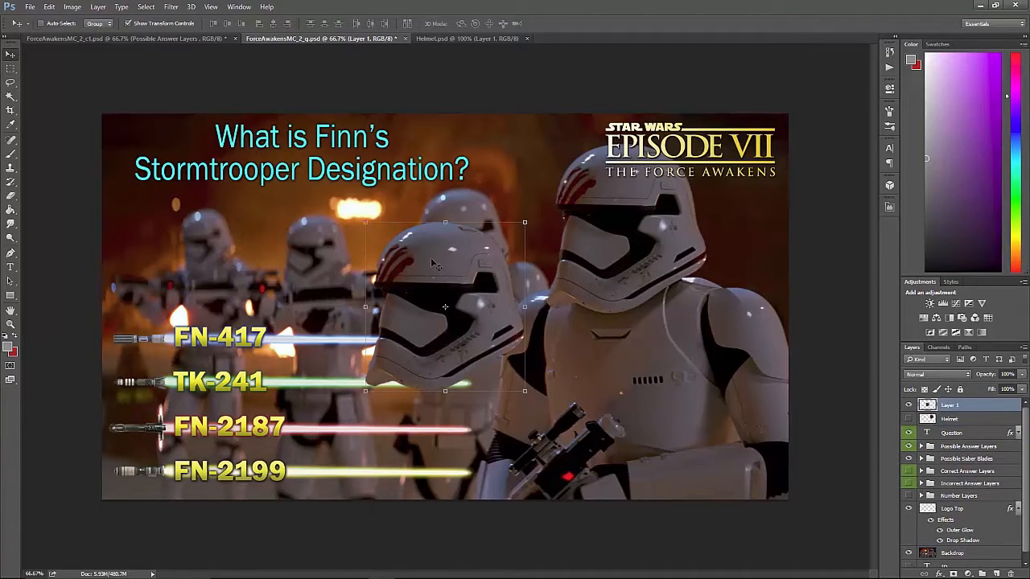
drag(436, 267, 615, 180)
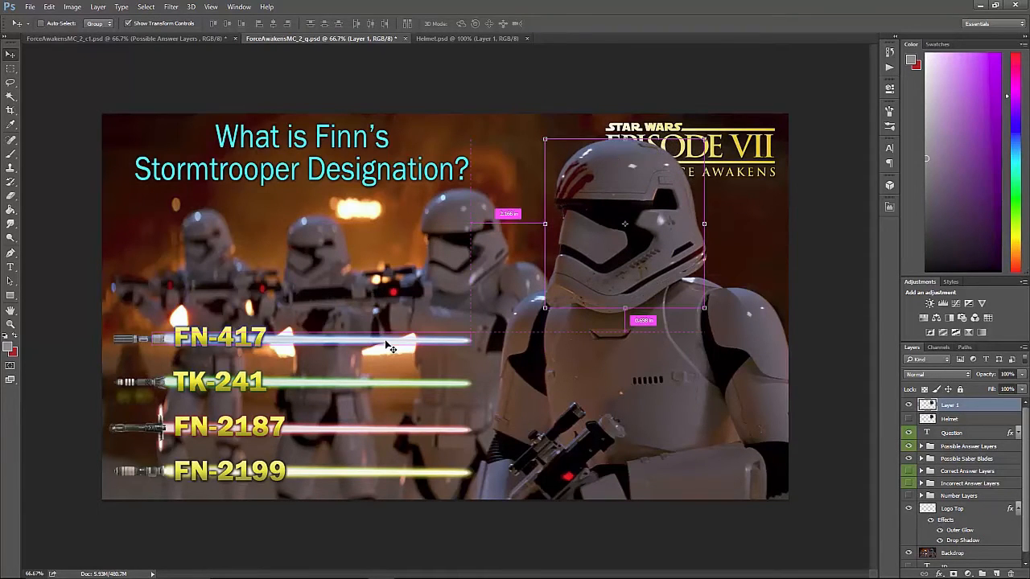
key(ctrl+plus)
key(ctrl+plus)
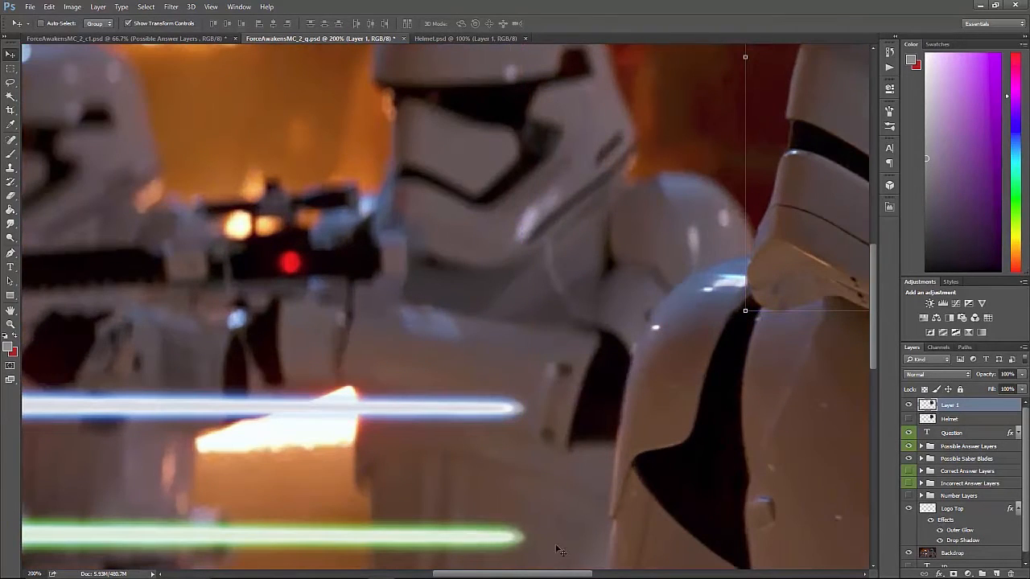
drag(566, 574, 702, 575)
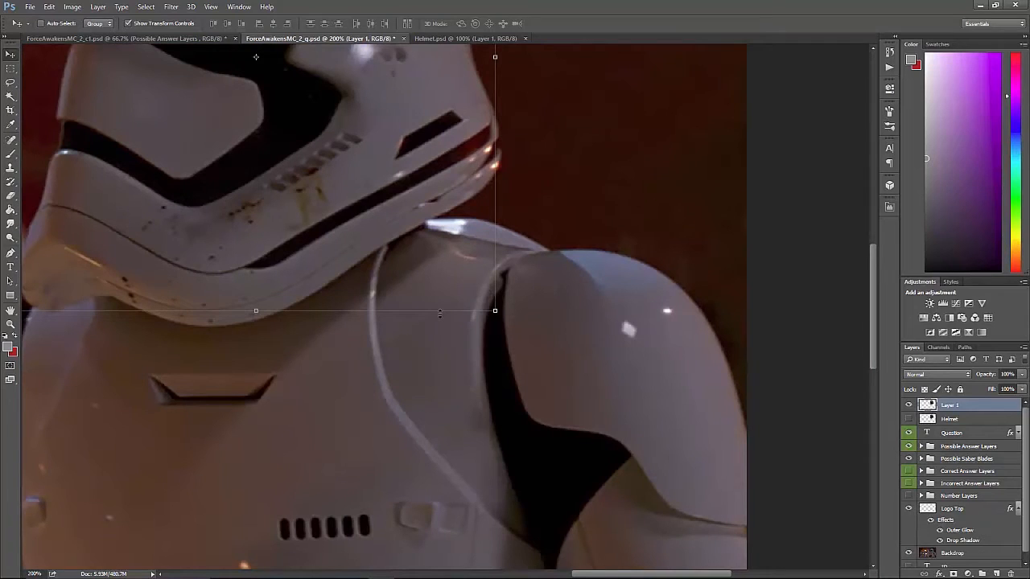
key(Down)
key(Down)
key(Down)
key(Down)
key(Down)
key(Down)
key(Down)
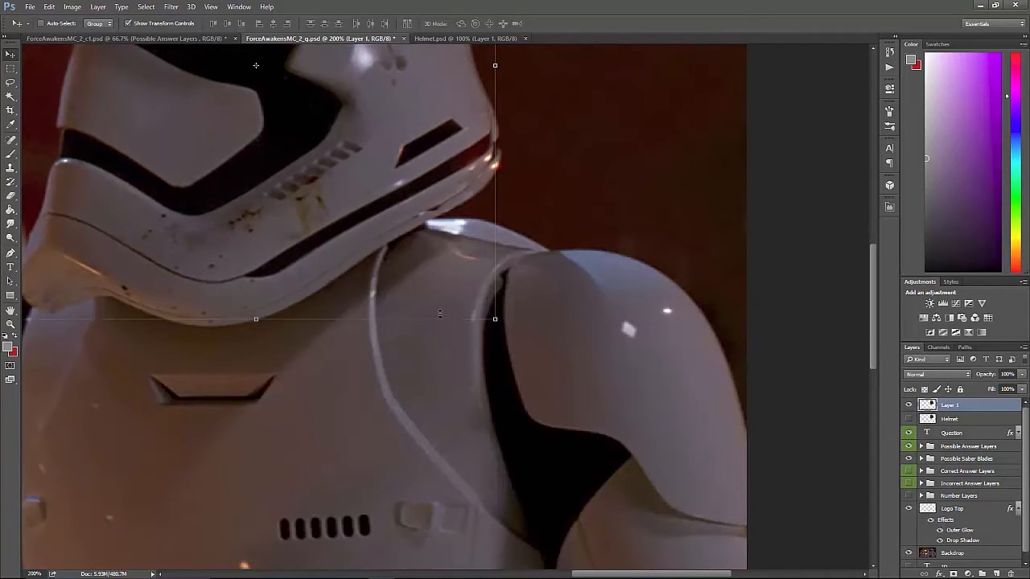
key(Down)
key(Down)
key(Down)
key(Right)
key(Right)
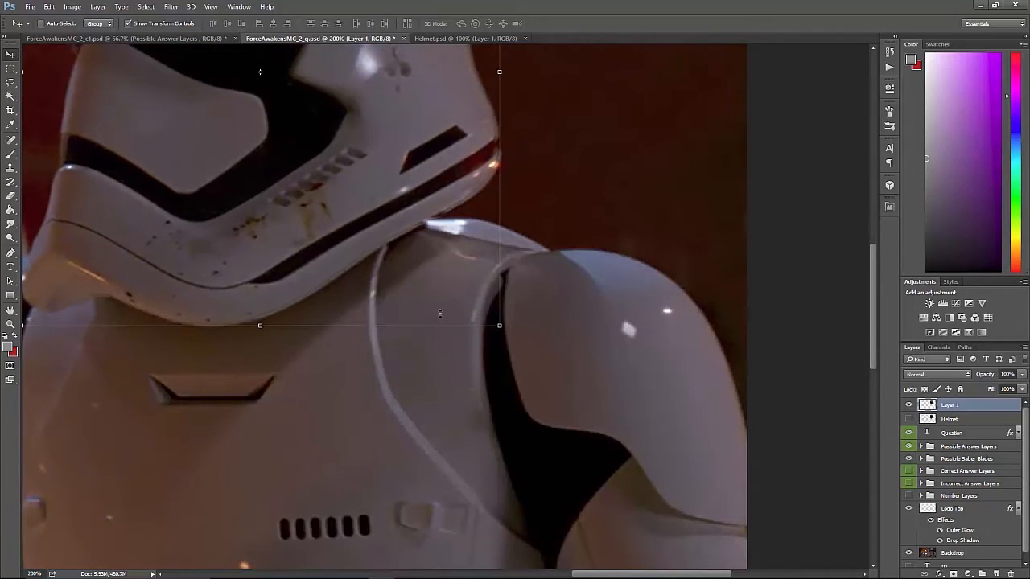
key(Right)
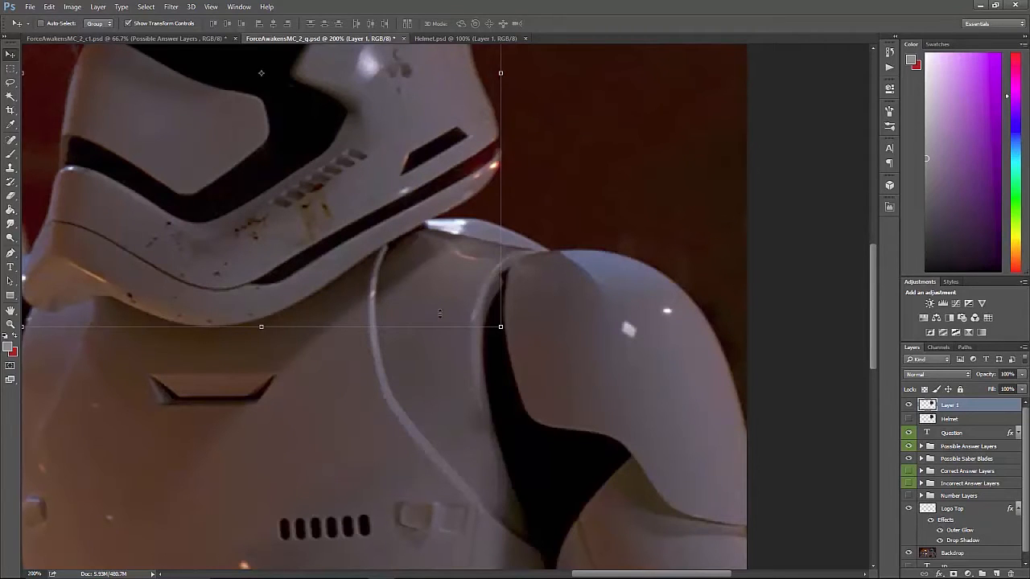
Shift the pasted helmet sideways off the front trooper's head and bring it back into alignment over the original.
key(Right)
key(Right)
key(Right)
key(Right)
key(Right)
key(Right)
key(Right)
key(Right)
key(Right)
key(Right)
key(Right)
key(Right)
key(Right)
key(Right)
key(Right)
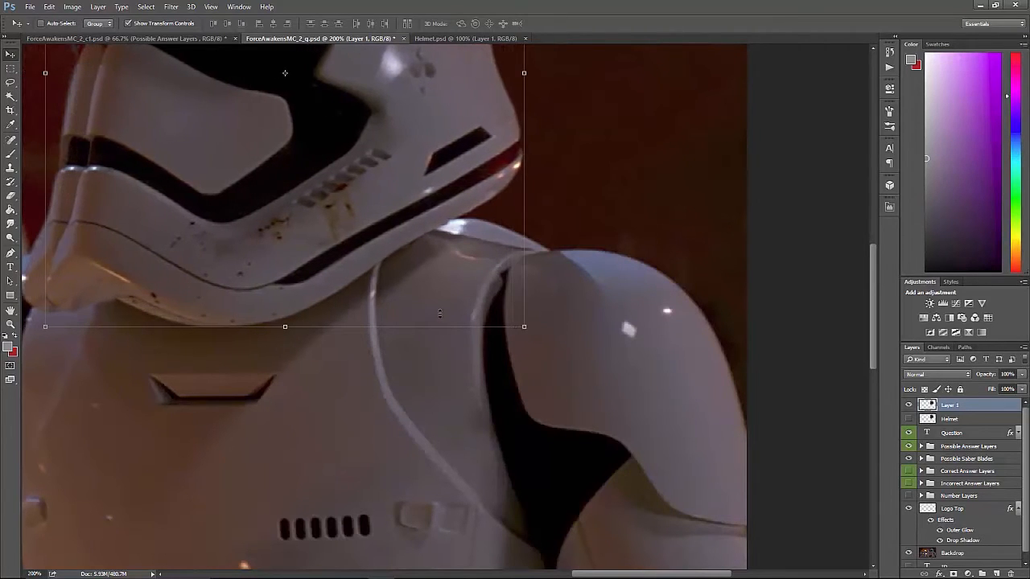
key(Left)
key(Left)
key(Left)
key(Left)
key(Left)
key(Left)
key(Left)
key(Left)
key(Left)
key(Left)
key(Left)
key(Left)
key(Left)
key(Left)
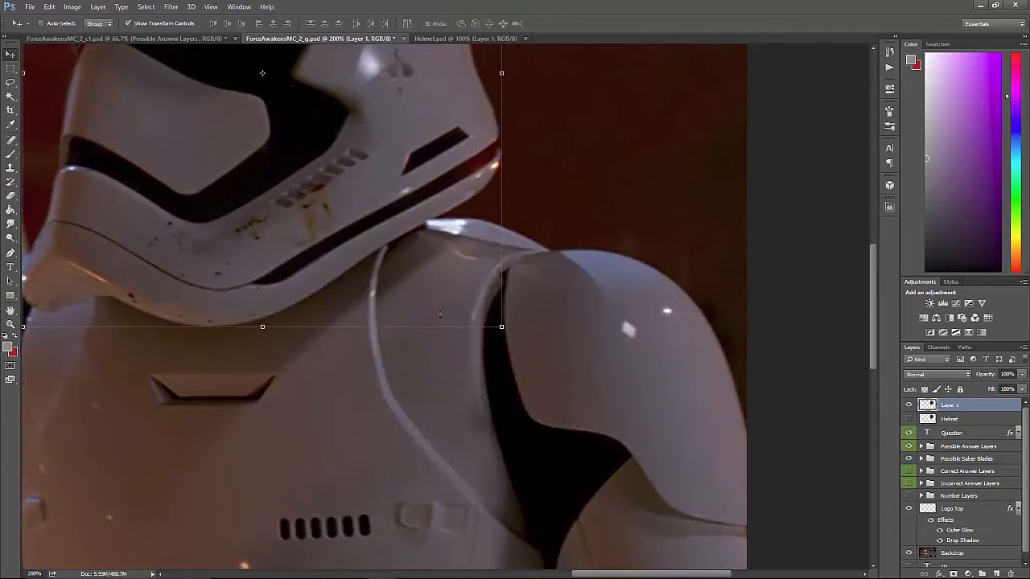
key(Right)
key(Right)
key(Right)
key(Right)
key(Right)
key(Right)
key(Right)
key(shift+Left)
key(shift+Right)
key(shift+Right)
key(shift+Right)
key(shift+Right)
key(shift+Right)
key(shift+Right)
key(shift+Right)
key(shift+Right)
key(shift+Right)
key(shift+Right)
key(shift+Right)
key(shift+Right)
key(shift+Right)
key(shift+Right)
key(shift+Right)
key(shift+Right)
key(shift+Right)
key(shift+Right)
key(shift+Right)
key(shift+Right)
key(shift+Right)
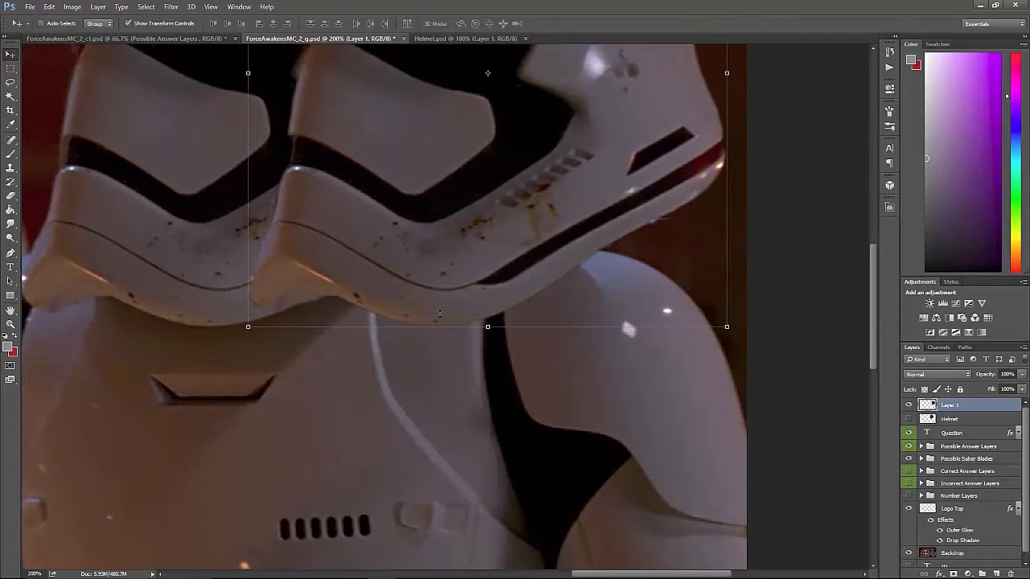
key(shift+Left)
key(shift+Left)
key(shift+Left)
key(shift+Left)
key(shift+Left)
key(shift+Left)
key(shift+Left)
key(shift+Left)
key(shift+Left)
key(shift+Left)
key(shift+Left)
key(shift+Left)
key(shift+Left)
key(shift+Left)
key(shift+Left)
key(shift+Left)
key(shift+Left)
key(shift+Left)
key(shift+Left)
key(shift+Left)
key(shift+Right)
key(shift+Right)
key(shift+Right)
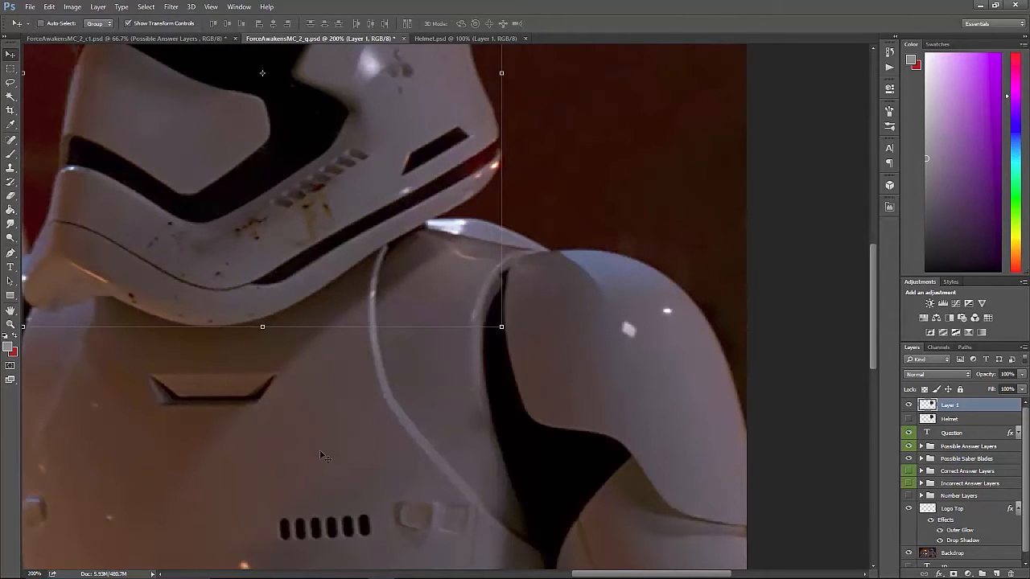
Try copying the helmet layer into ForceAwakensMC_2_c1.psd and placing it by eye over the front stormtrooper's head.
key(ctrl+minus)
key(ctrl+minus)
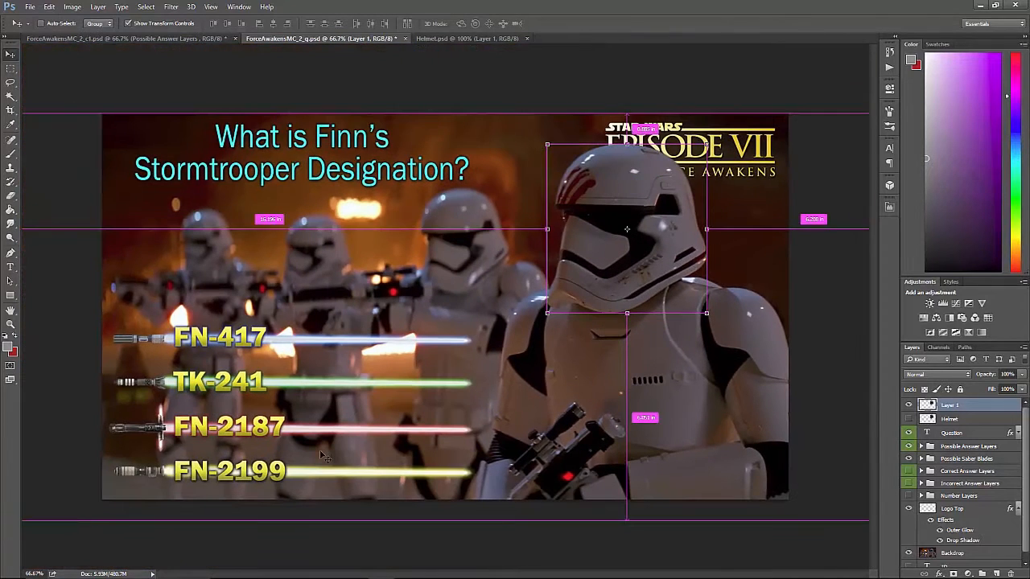
click(11, 69)
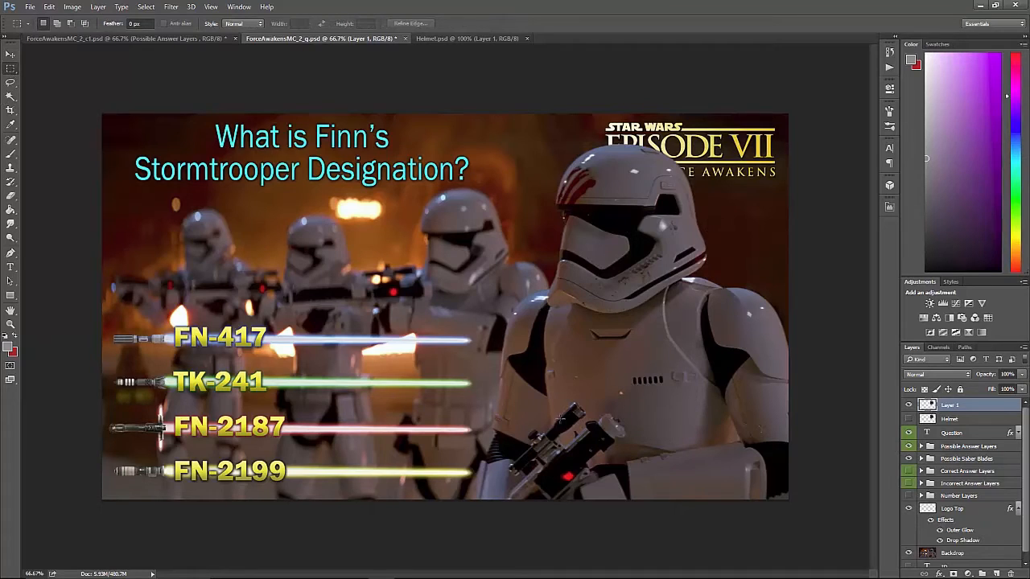
key(ctrl+a)
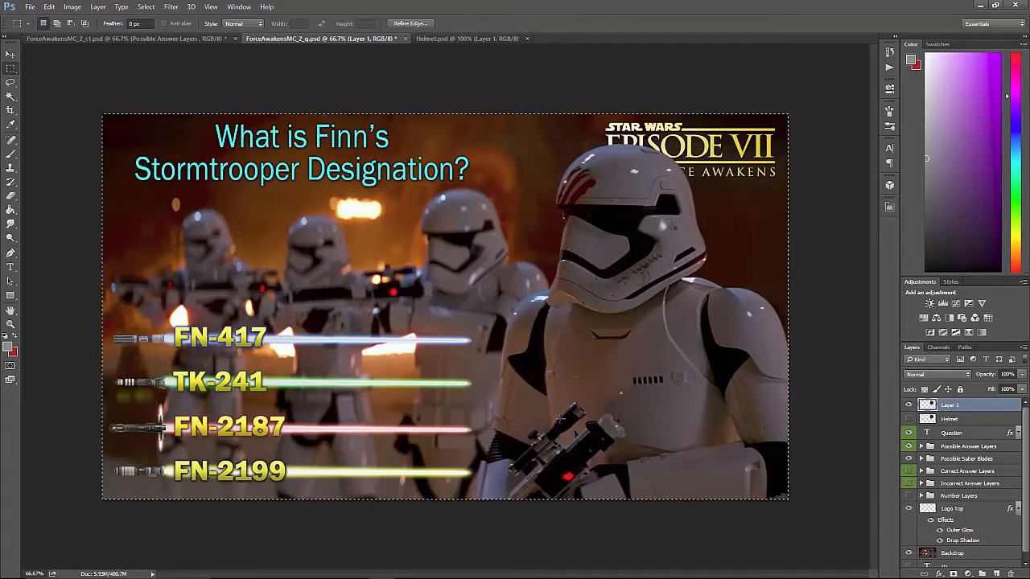
click(149, 39)
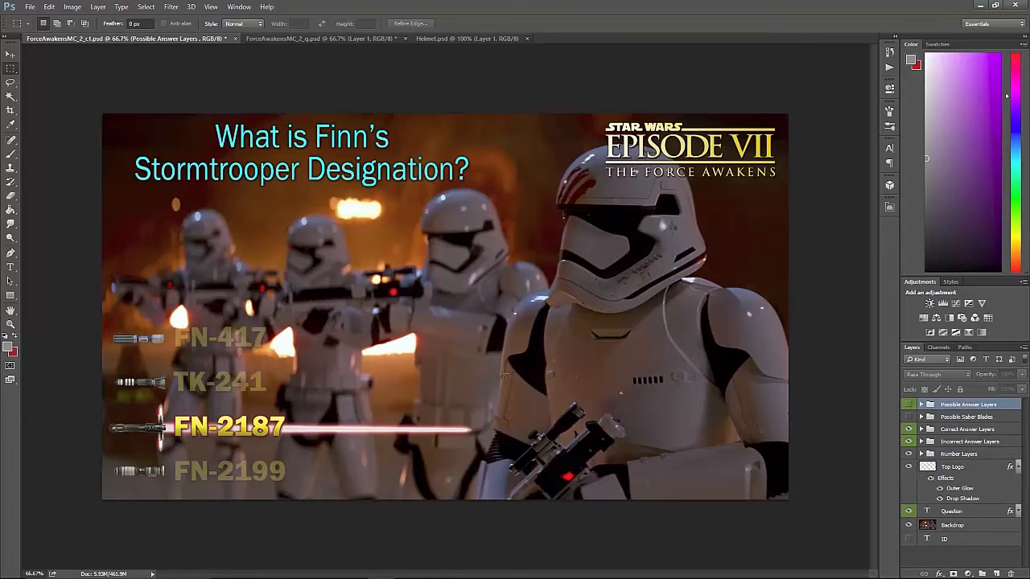
key(ctrl+v)
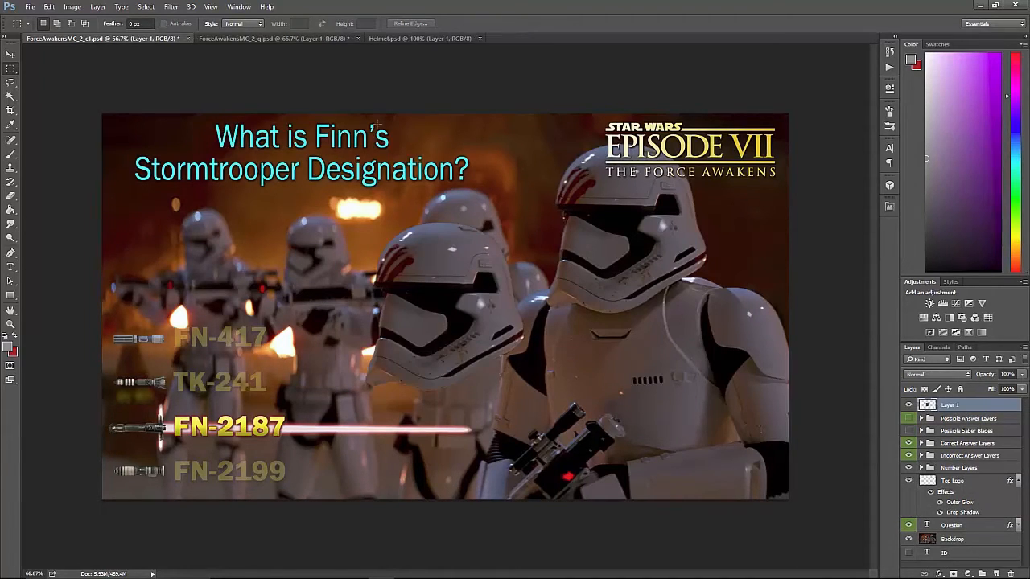
key(v)
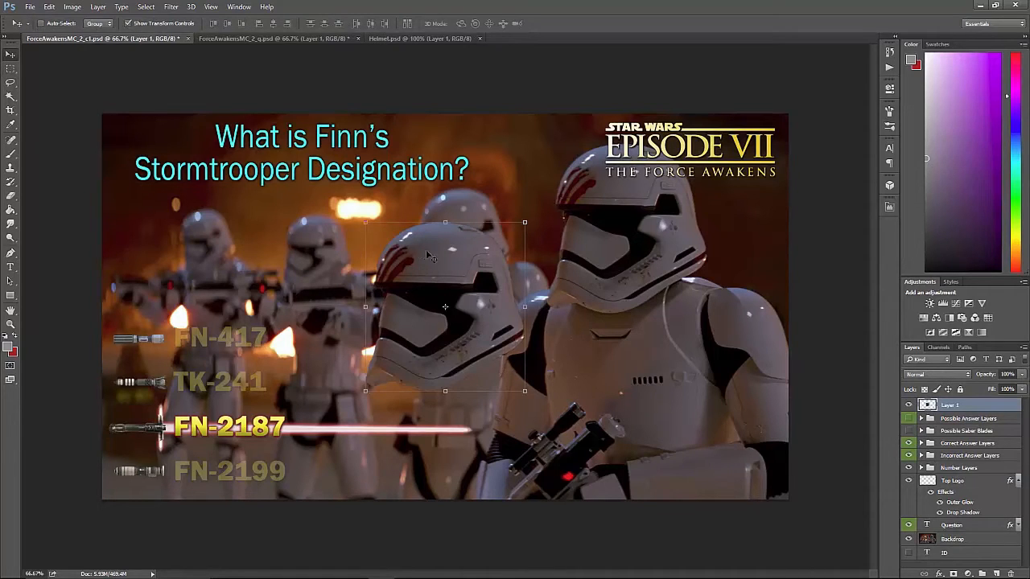
drag(419, 253, 599, 177)
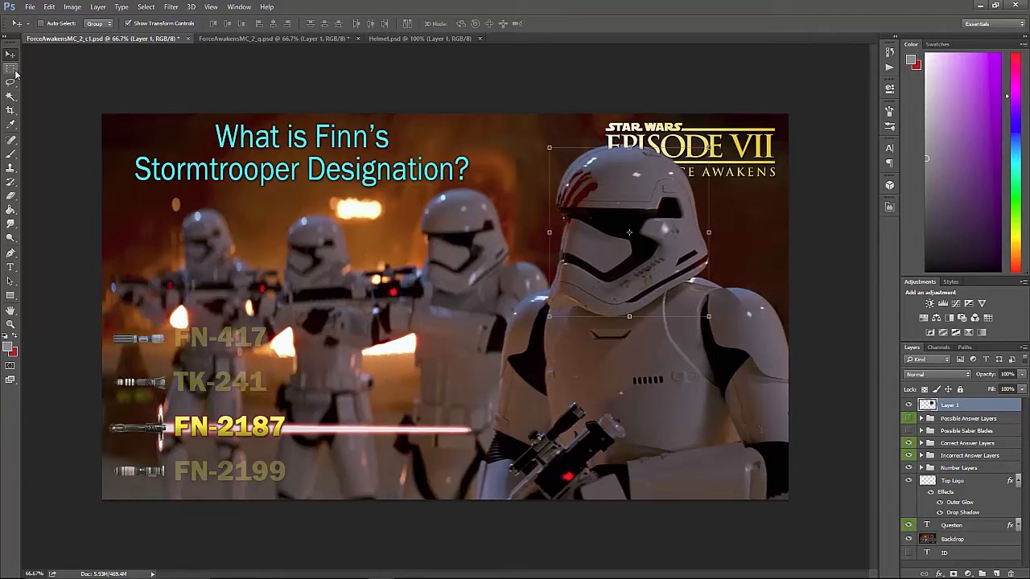
Compare the helmet's position between the question and answer documents, and remove the pasted helmet layer from ForceAwakensMC_2_c1.psd.
click(10, 69)
click(238, 38)
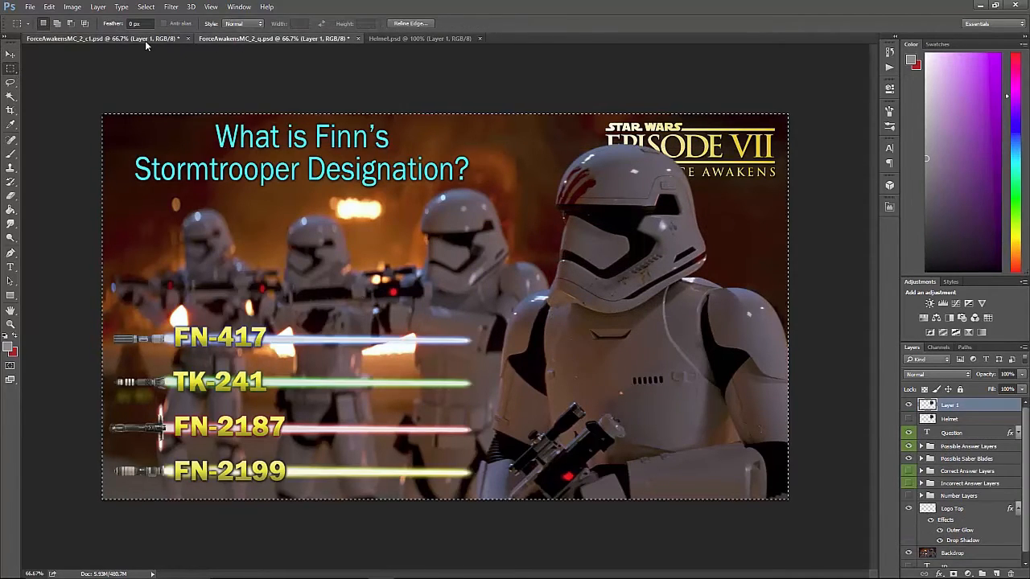
click(144, 38)
click(228, 39)
click(136, 38)
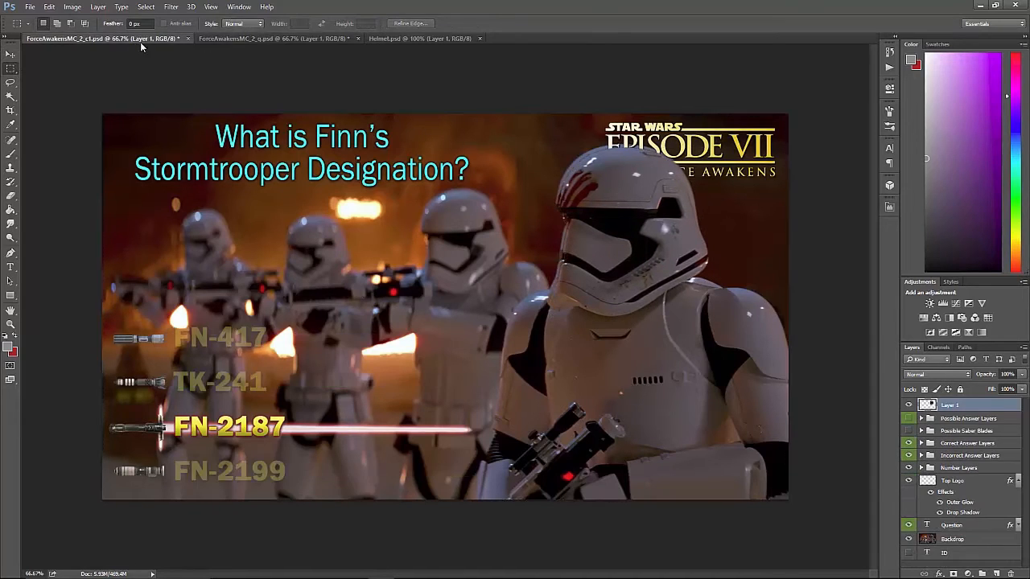
click(222, 39)
click(138, 39)
key(Delete)
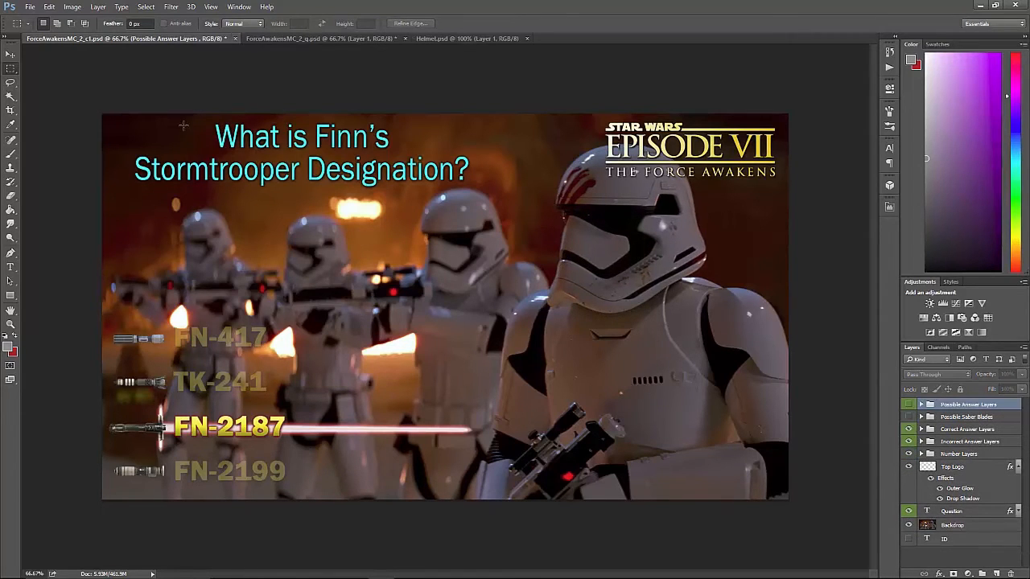
Duplicate the aligned helmet layer from ForceAwakensMC_2_q.psd into ForceAwakensMC_2_c1.psd as Layer 1, and compare its position in both documents.
click(303, 40)
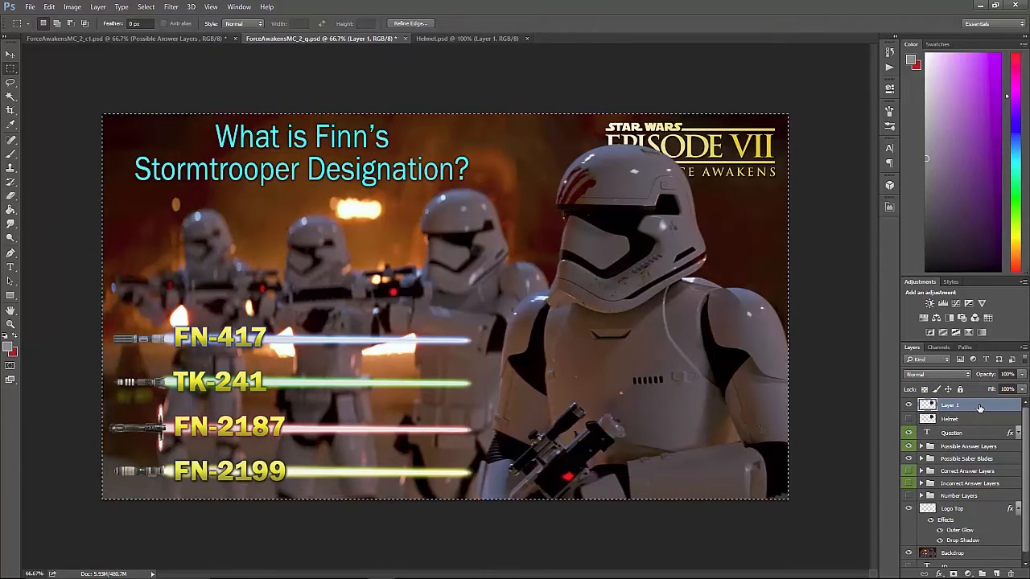
right_click(978, 408)
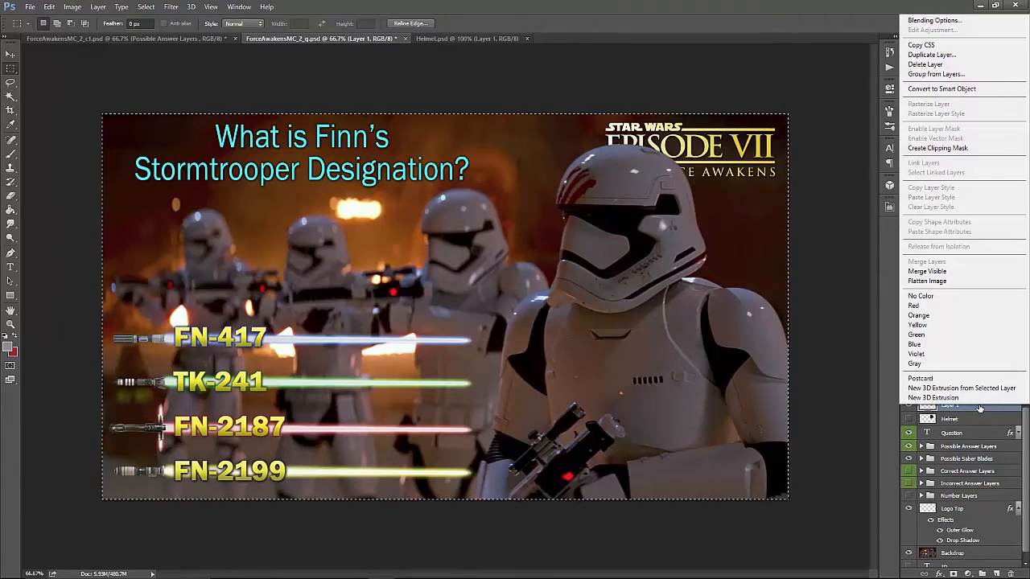
click(931, 55)
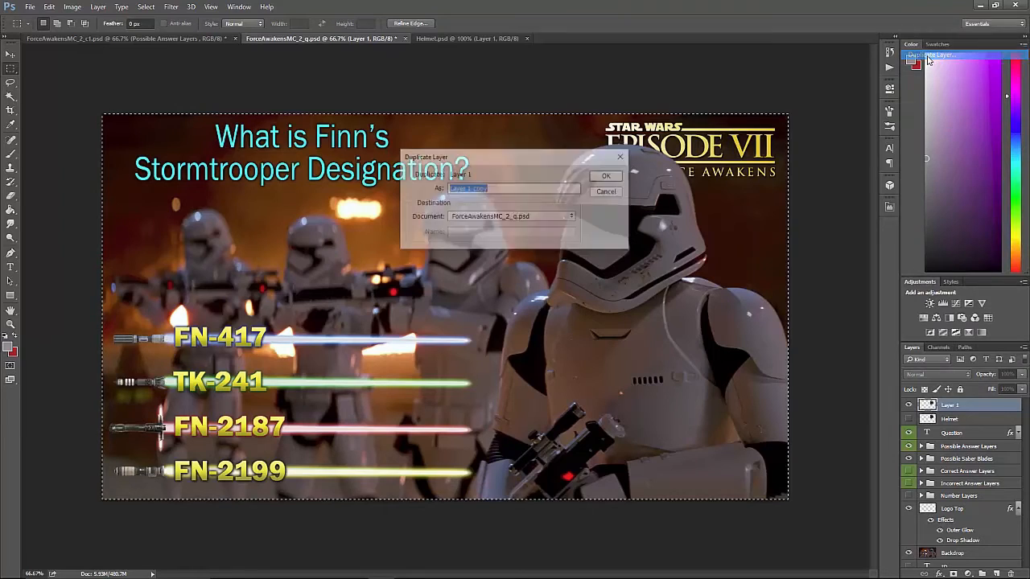
click(502, 217)
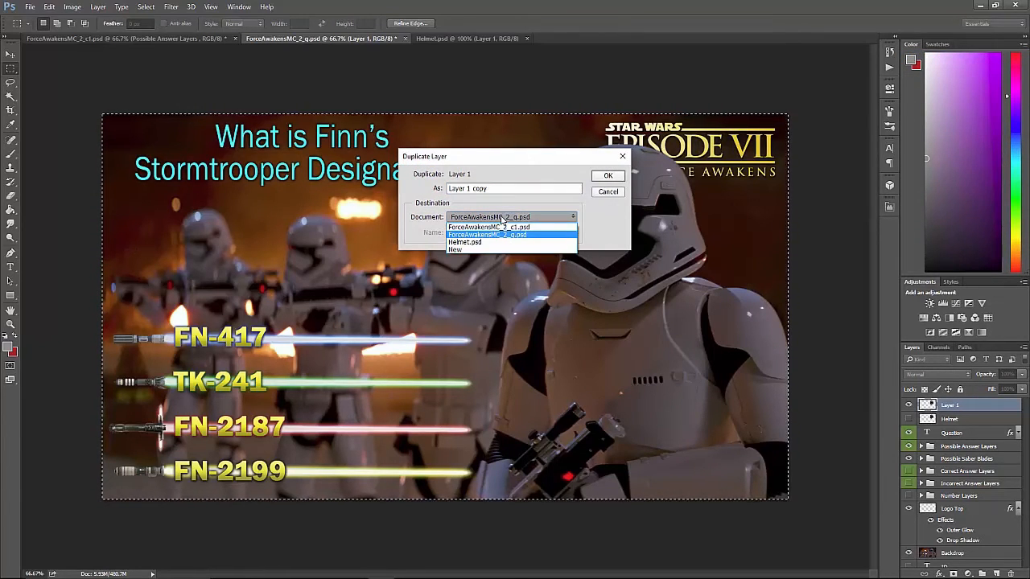
click(532, 228)
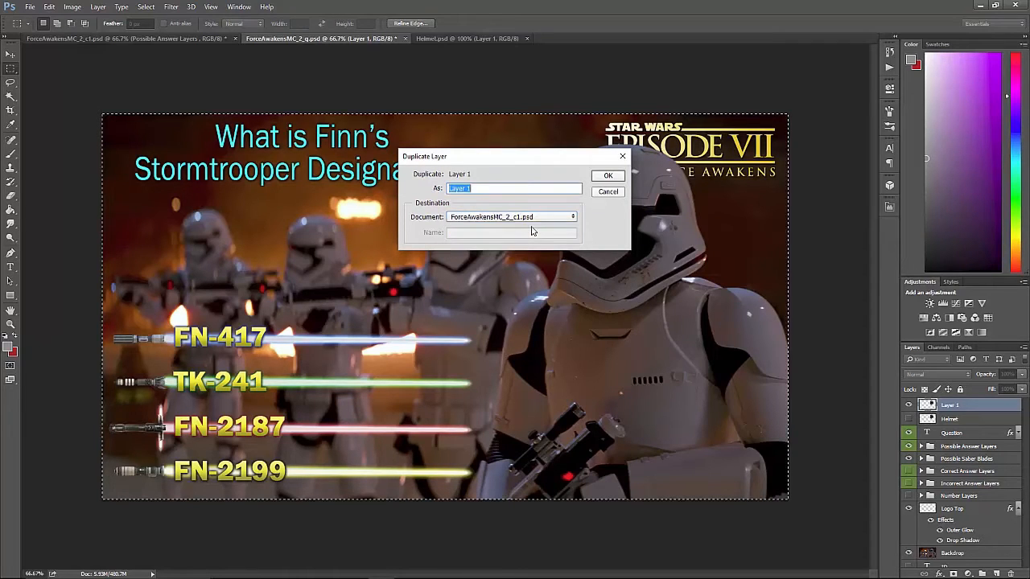
click(607, 176)
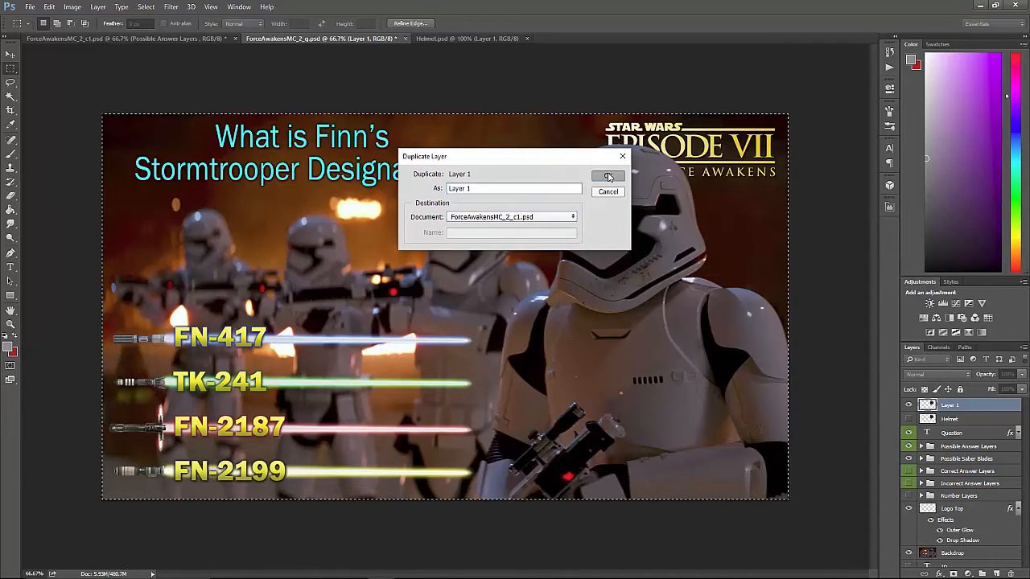
click(121, 38)
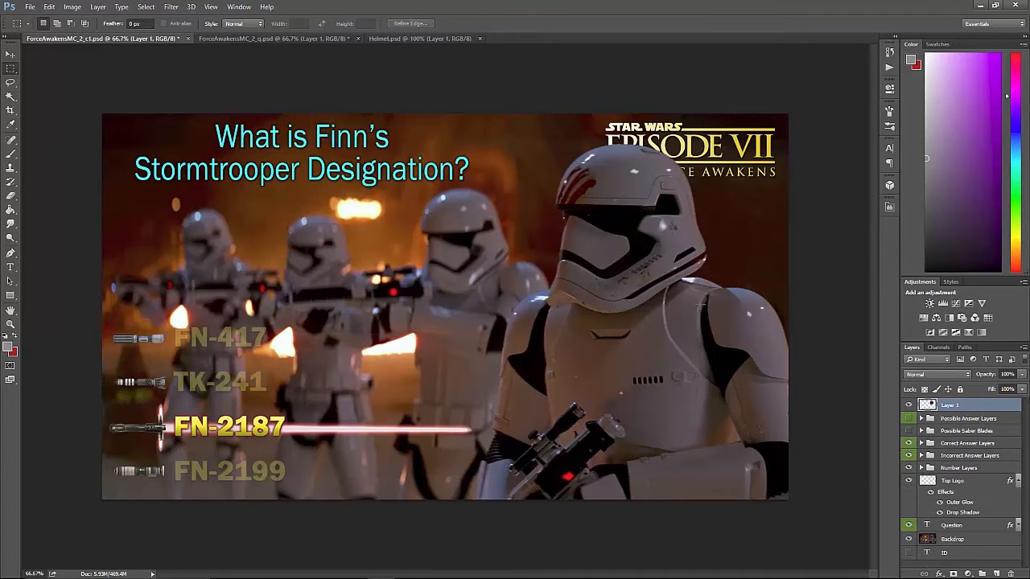
click(210, 38)
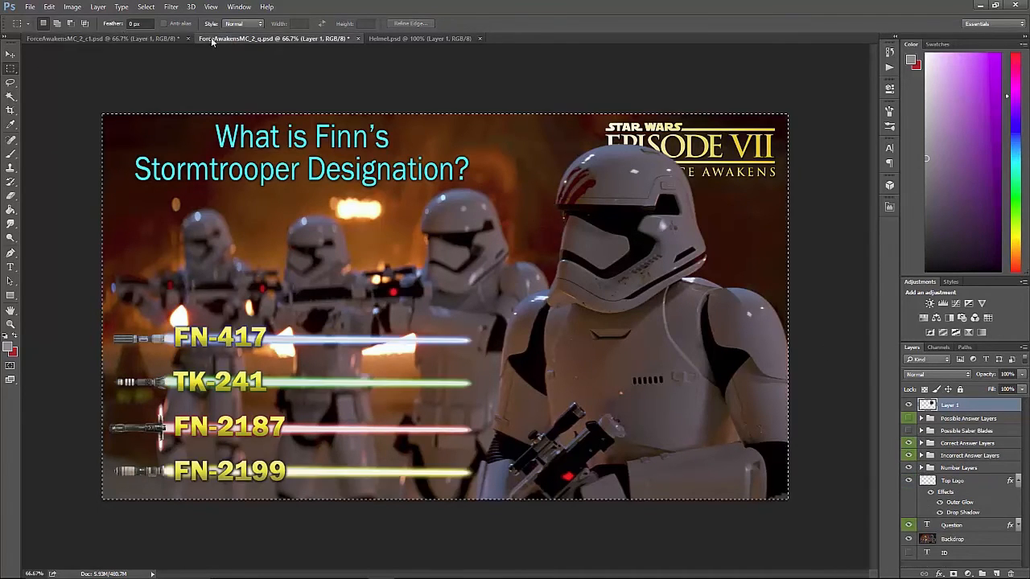
Alternate between ForceAwakensMC_2_c1.psd and ForceAwakensMC_2_q.psd to check whether the helmet sits at the identical position over the logo.
click(104, 38)
click(256, 38)
click(142, 38)
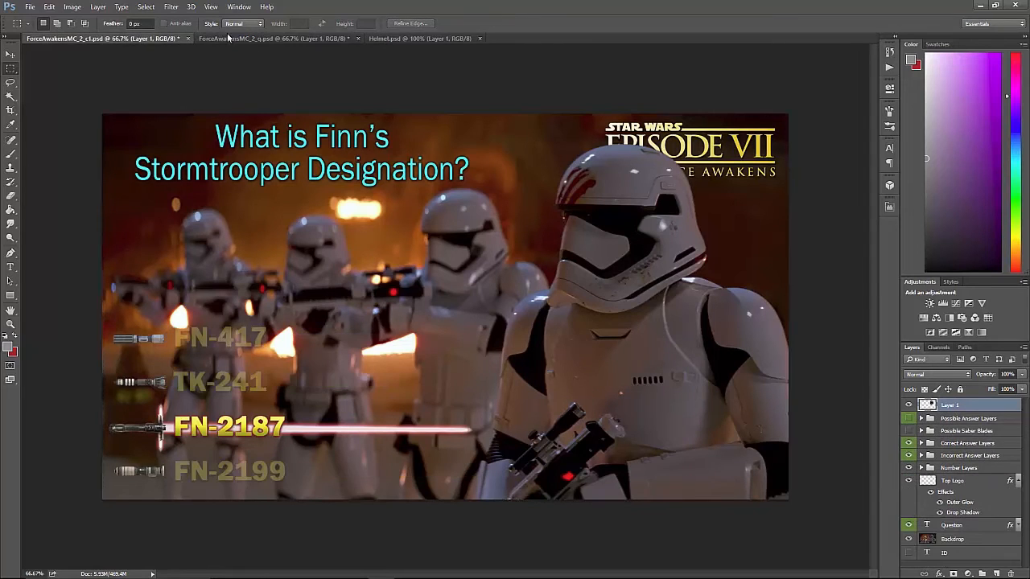
click(244, 37)
click(130, 38)
click(227, 39)
click(136, 39)
click(226, 37)
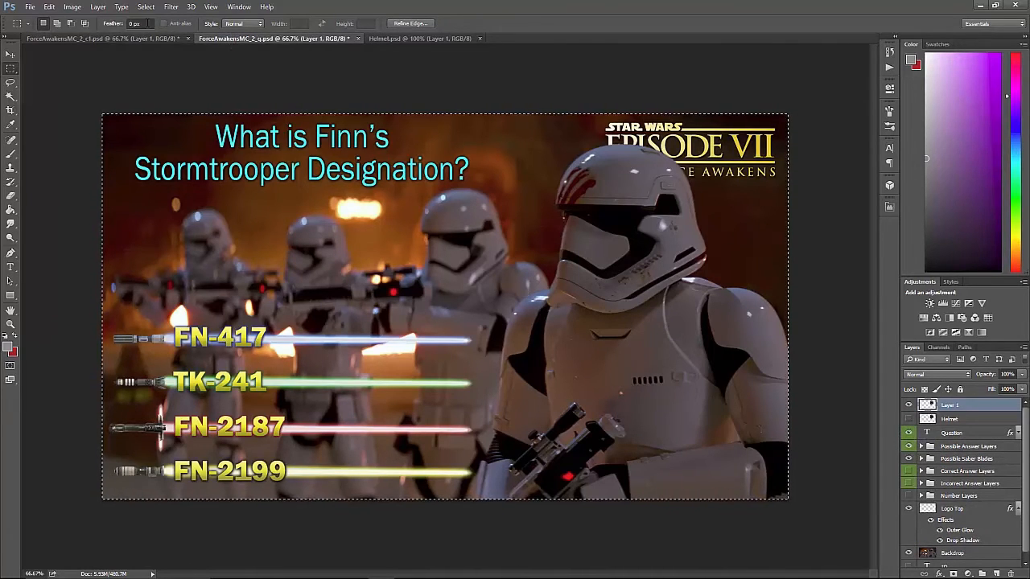
click(142, 41)
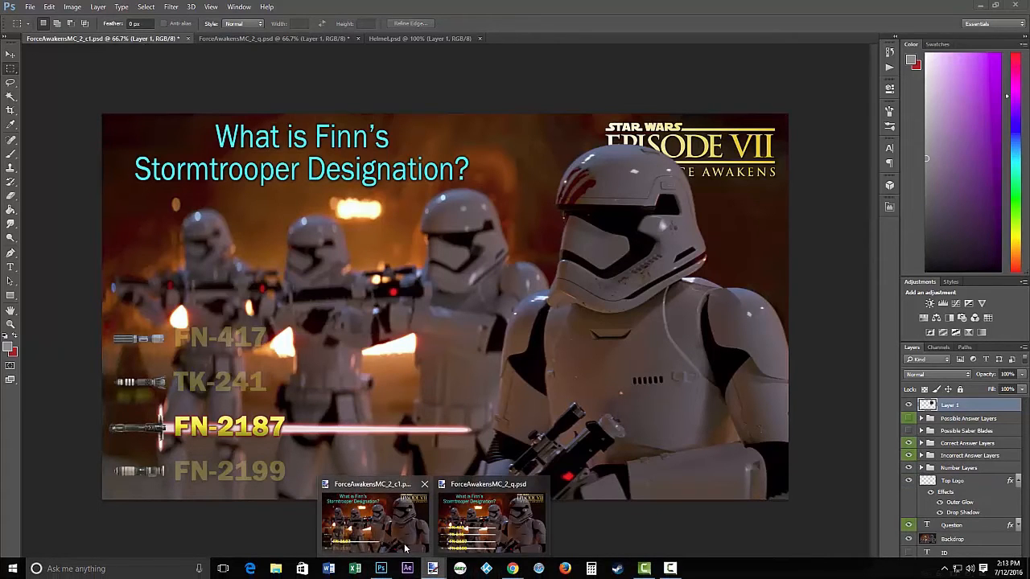
Switch to ForceAwakensMC_2_q.psd in paint.net and open the Helmet PSD file from the Images folder.
click(489, 521)
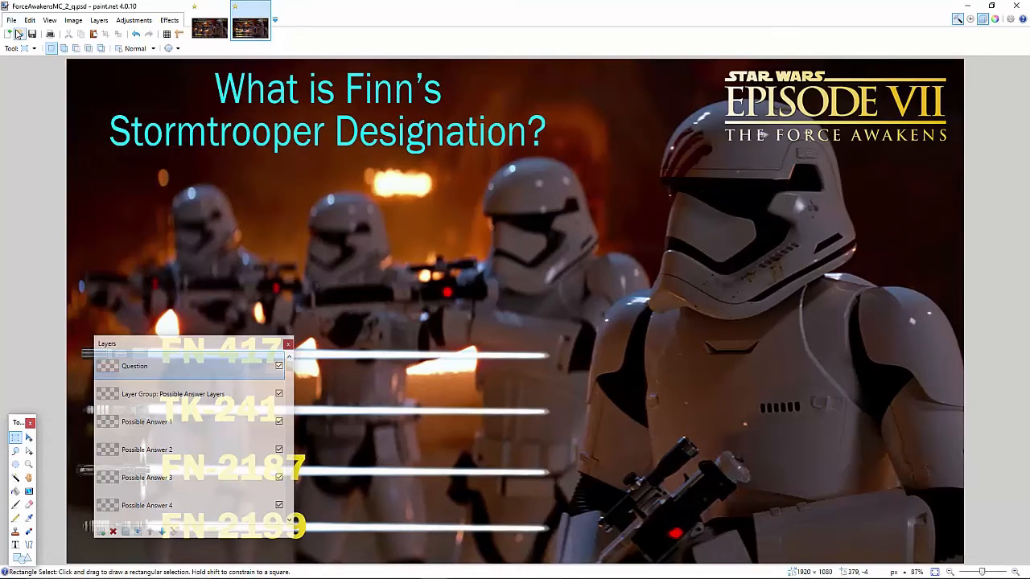
click(19, 34)
click(231, 195)
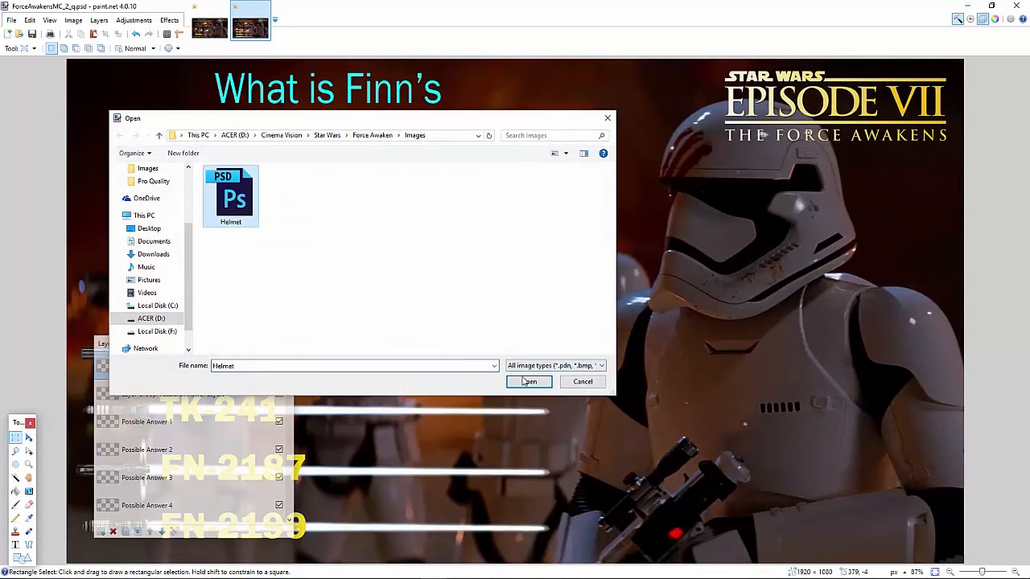
click(528, 381)
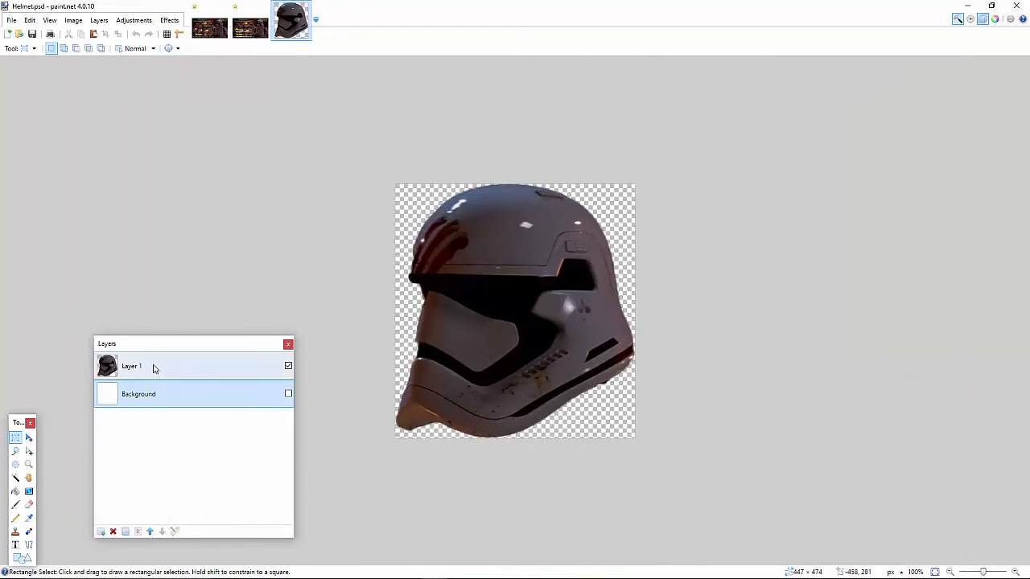
Copy Layer 1 of Helmet.psd onto a new layer in ForceAwakensMC_2_q.psd, with its upper-left corner at about 1249, 82 over the front trooper's helmet.
click(151, 366)
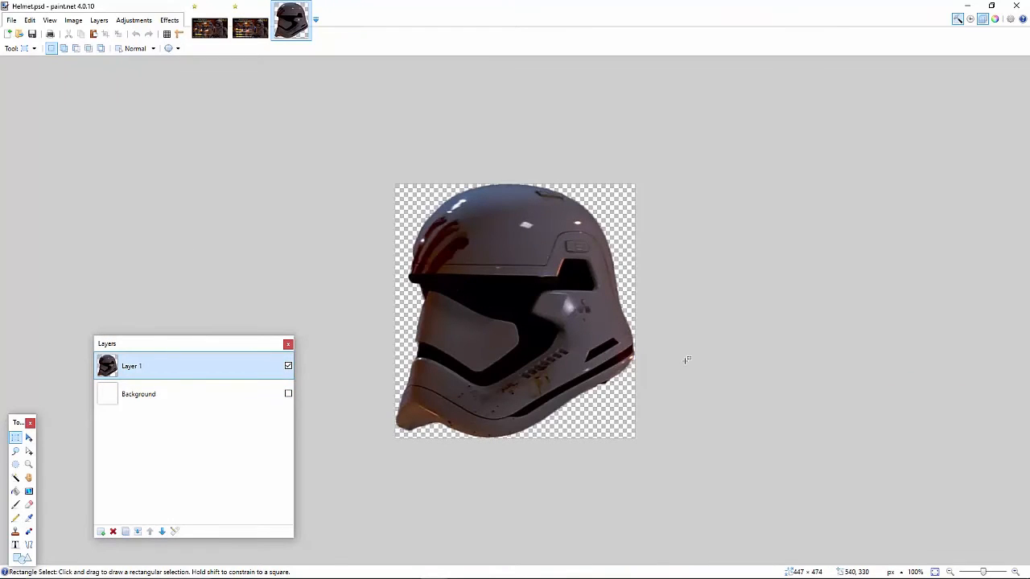
key(ctrl+a)
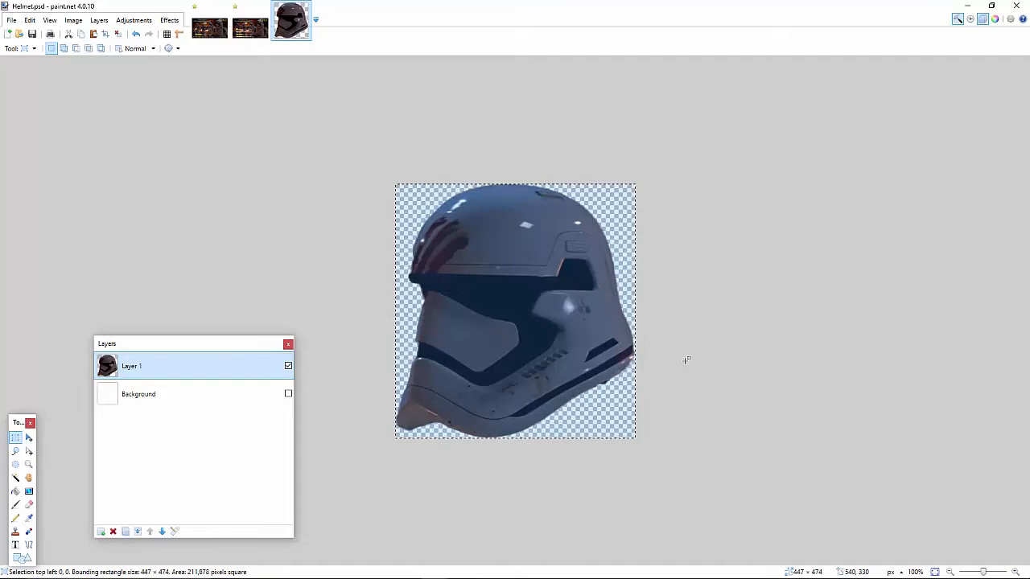
click(255, 28)
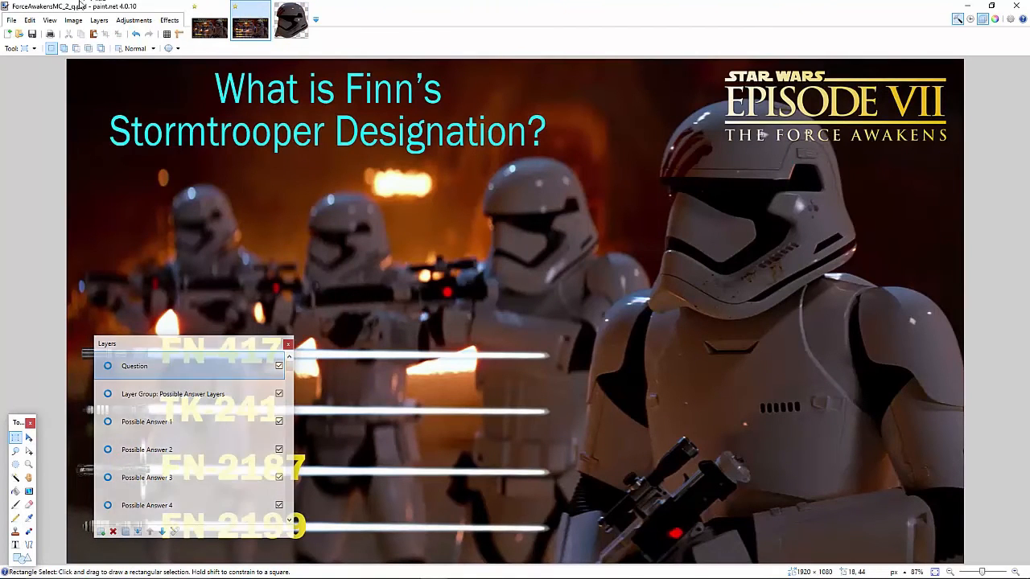
click(99, 21)
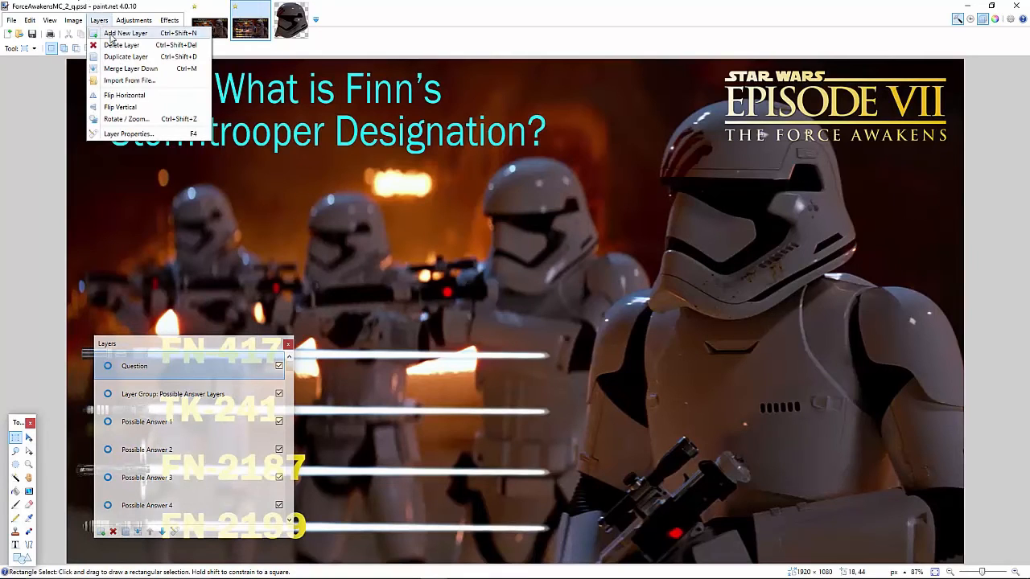
click(122, 33)
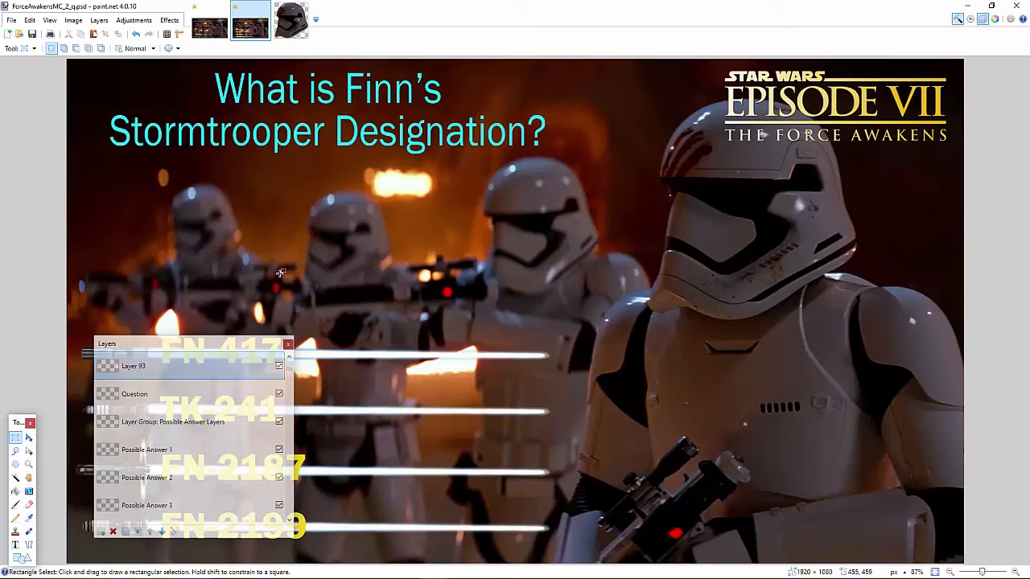
key(ctrl+v)
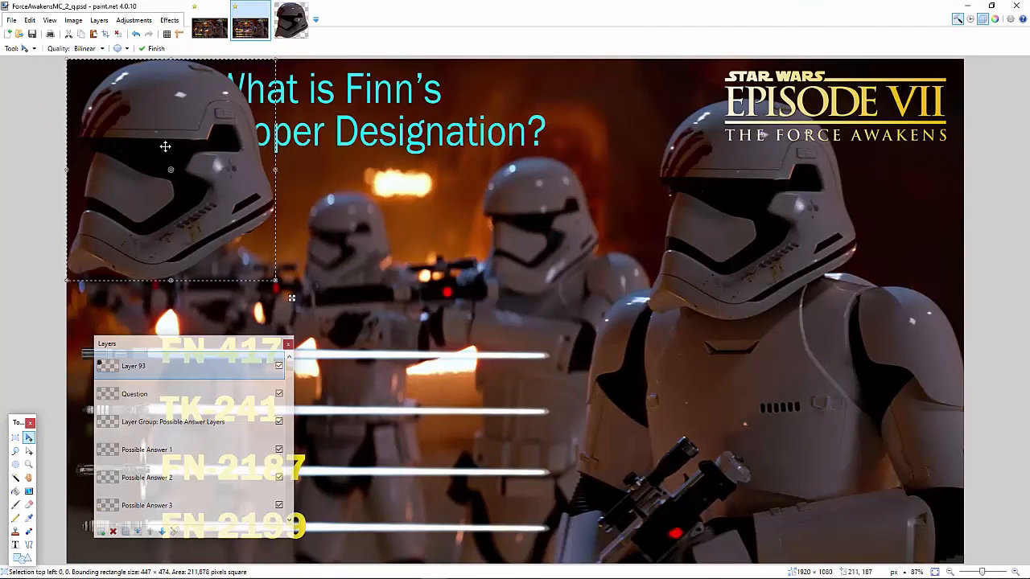
drag(166, 145, 749, 185)
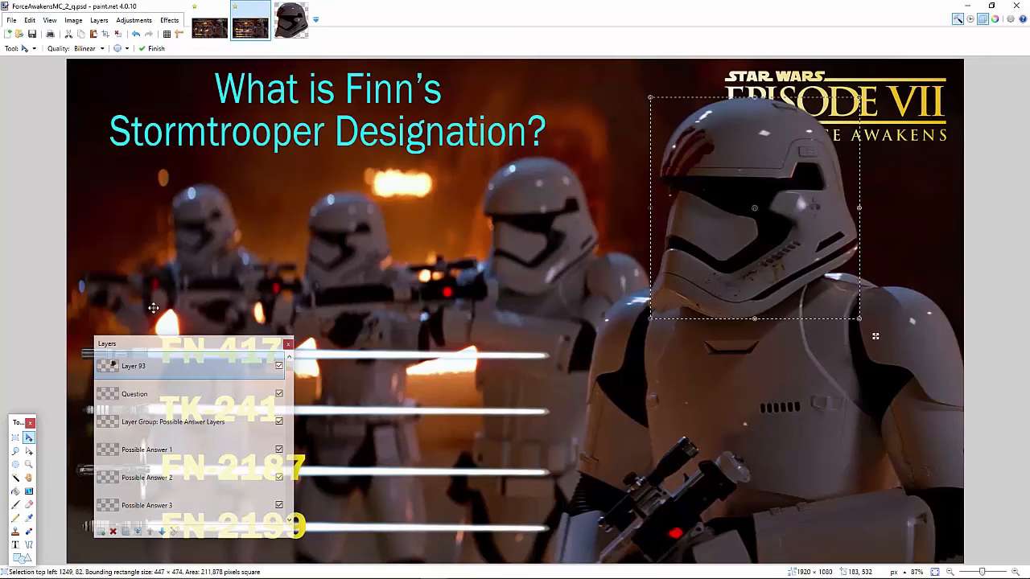
Copy the full canvas of the helmet layer and paste it at the same position into ForceAwakensMC_2_c1.psd.
key(ctrl+a)
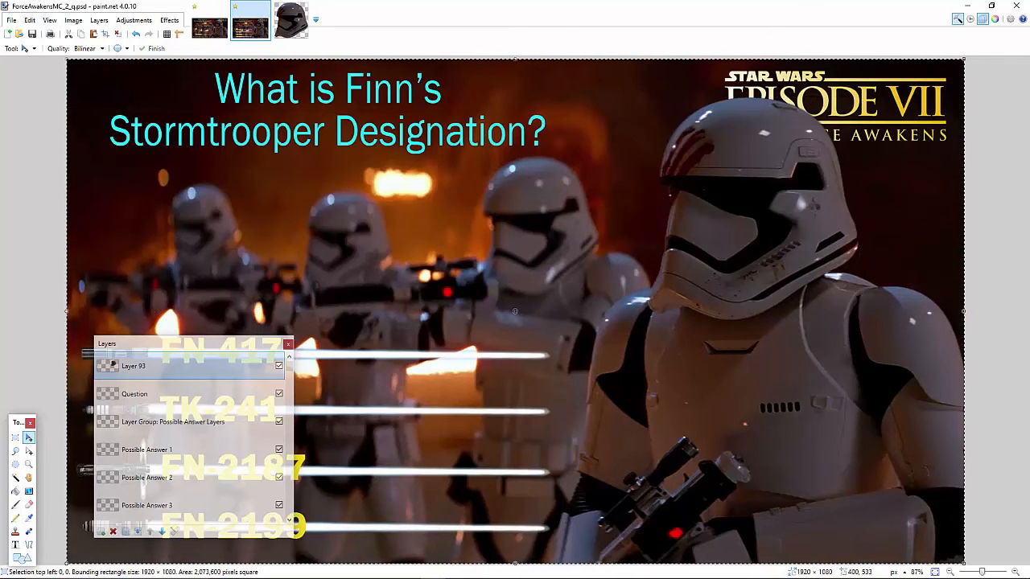
click(208, 28)
click(208, 28)
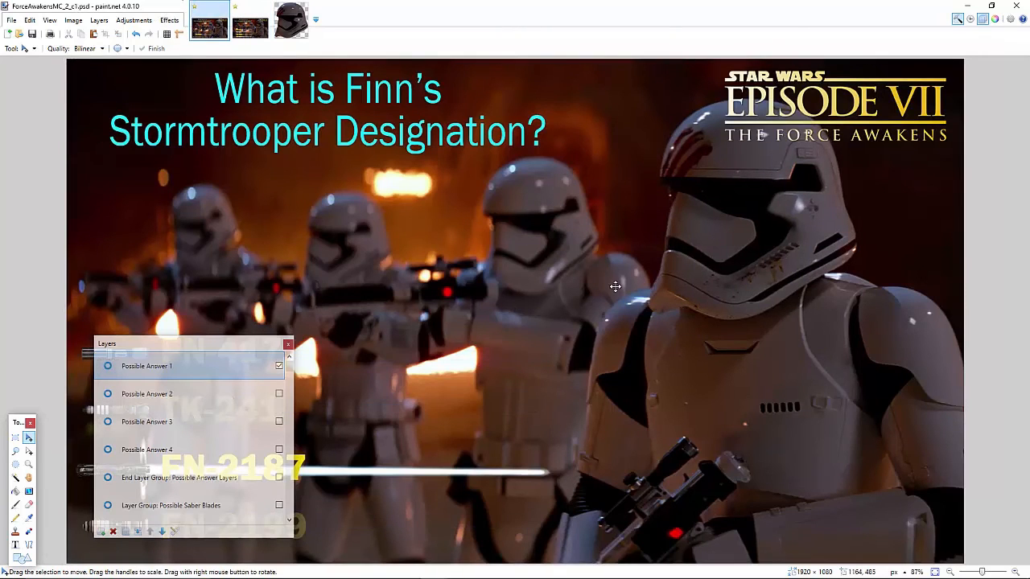
key(ctrl+v)
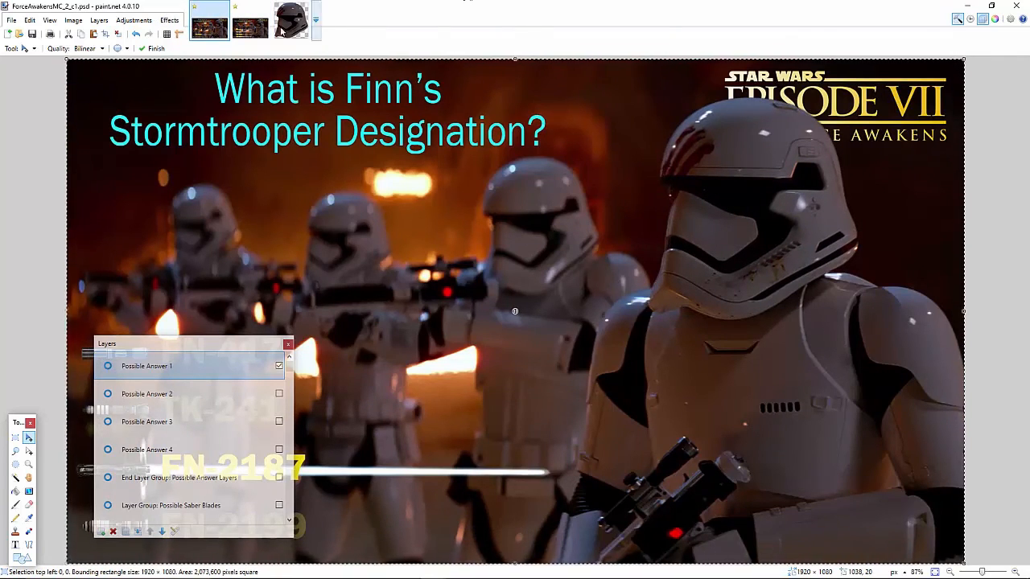
Compare the helmet's position between the paint.net question and answer images by alternating between them.
click(250, 31)
click(210, 30)
click(248, 34)
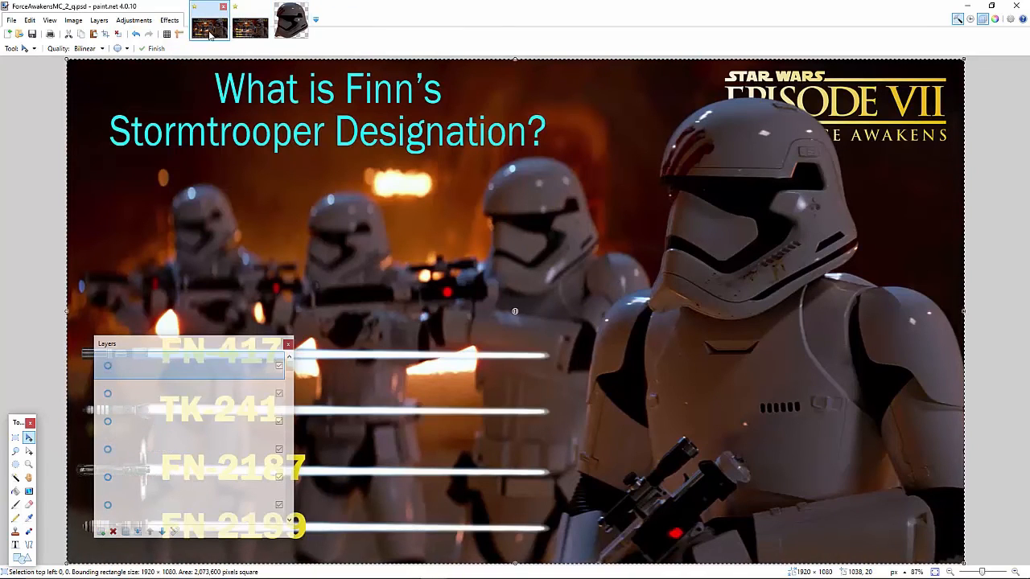
click(211, 33)
click(248, 33)
click(210, 33)
click(247, 34)
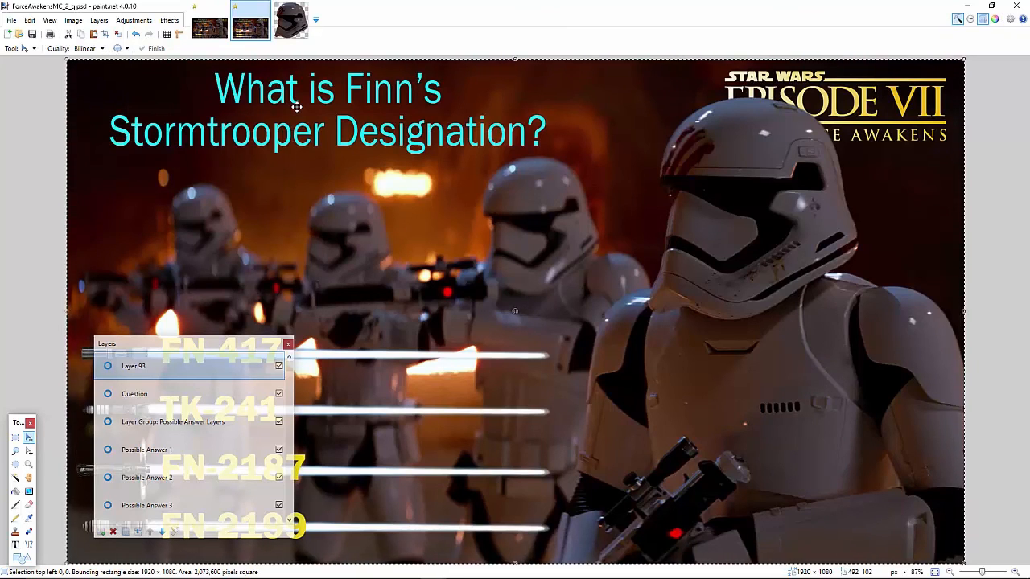
Close Helmet.psd in paint.net and switch back to Photoshop, bringing up ForceAwakensMC_2_q.psd.
click(291, 21)
click(304, 7)
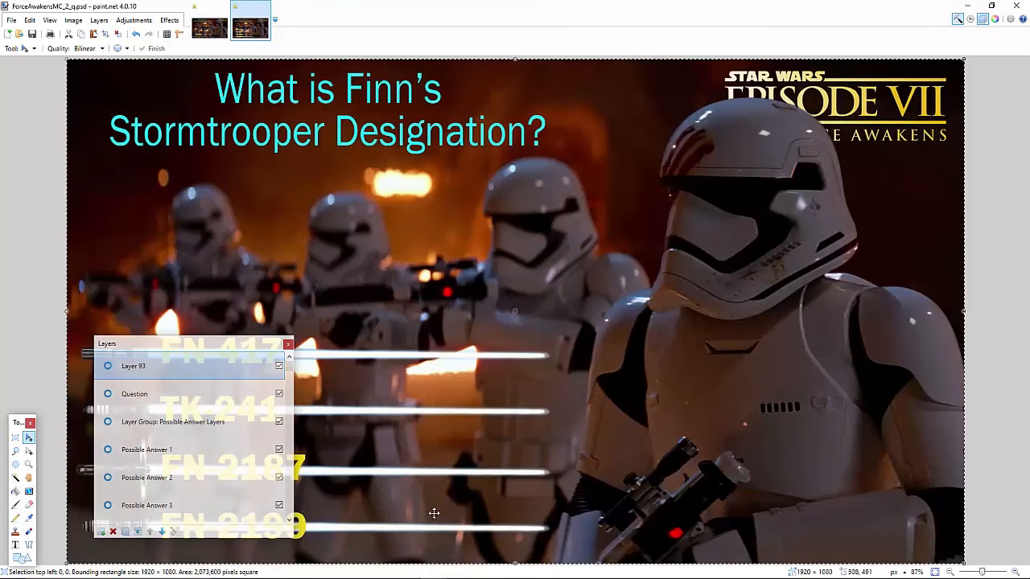
click(380, 569)
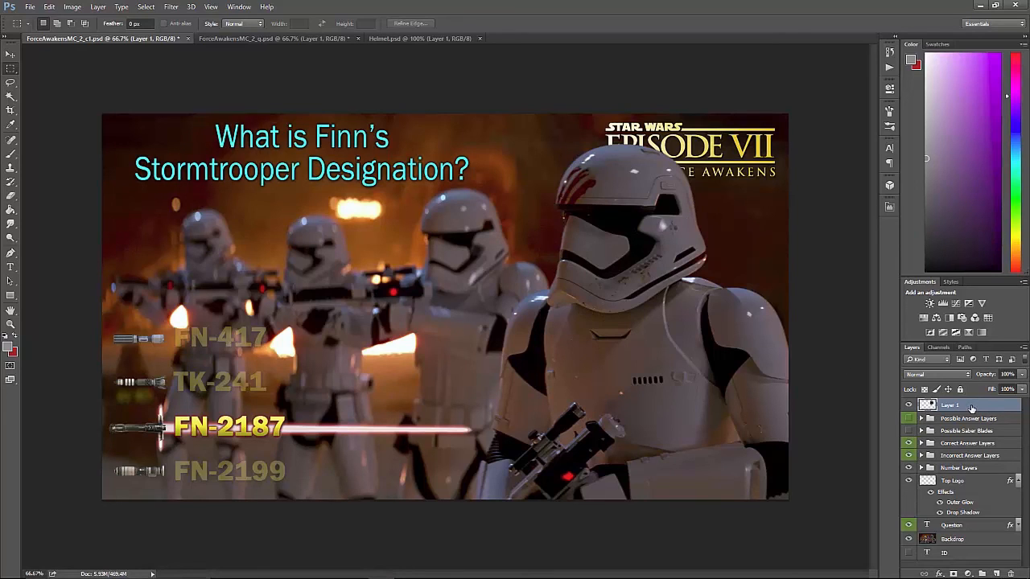
key(ctrl+Tab)
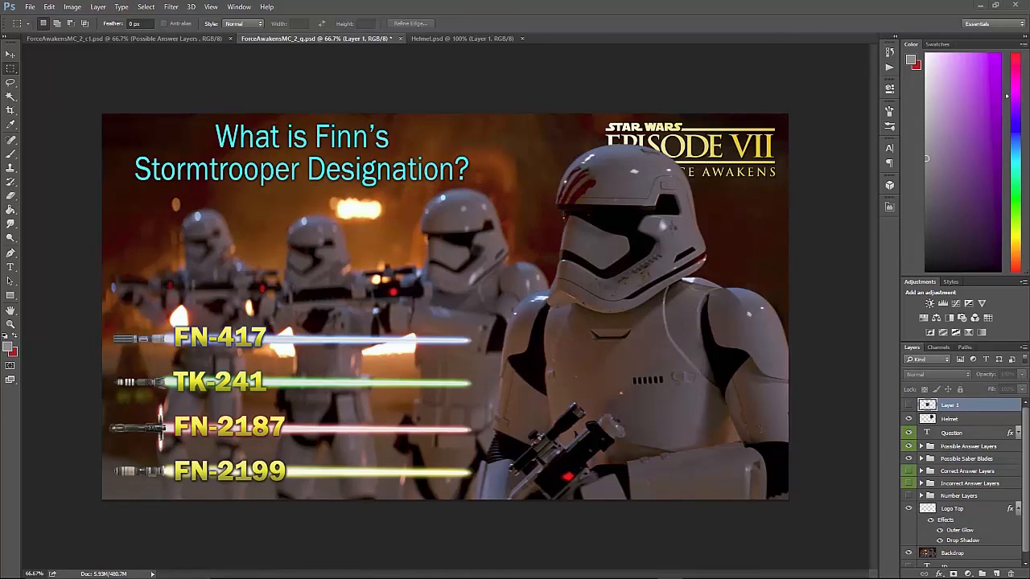